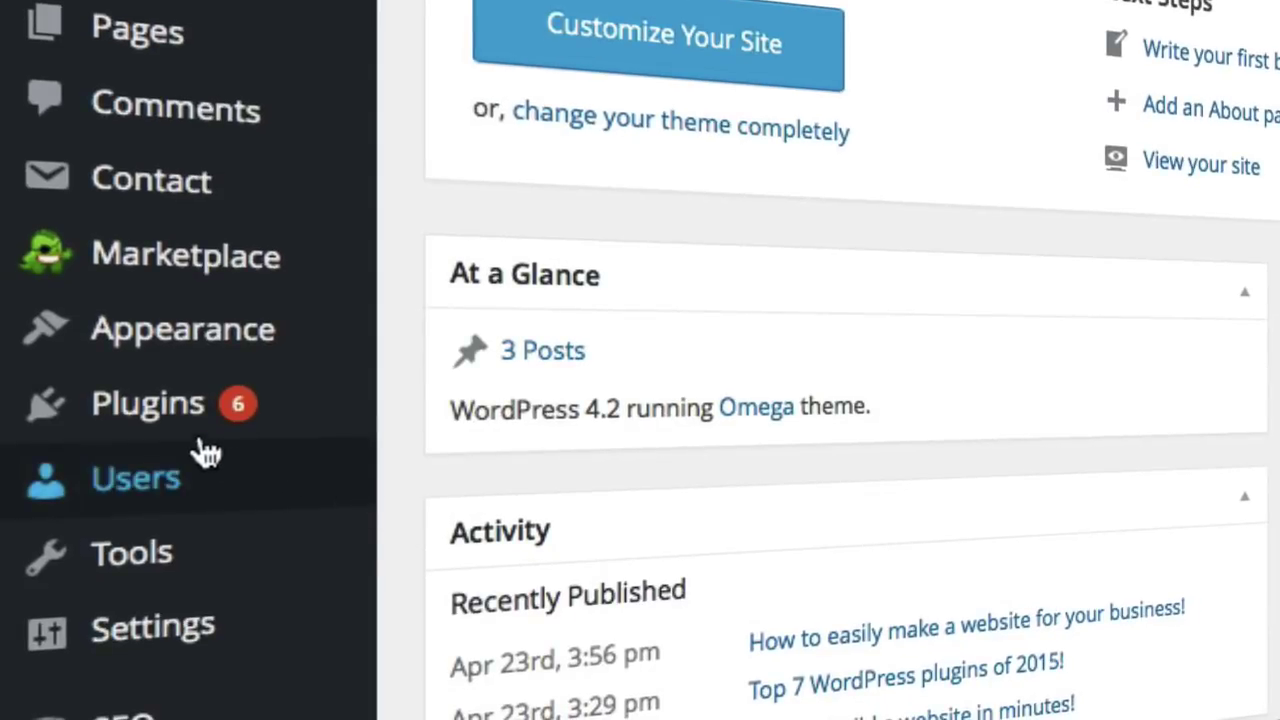
Go to Plugins > Add New and show the Popular free plugins list
mouse_move(153, 428)
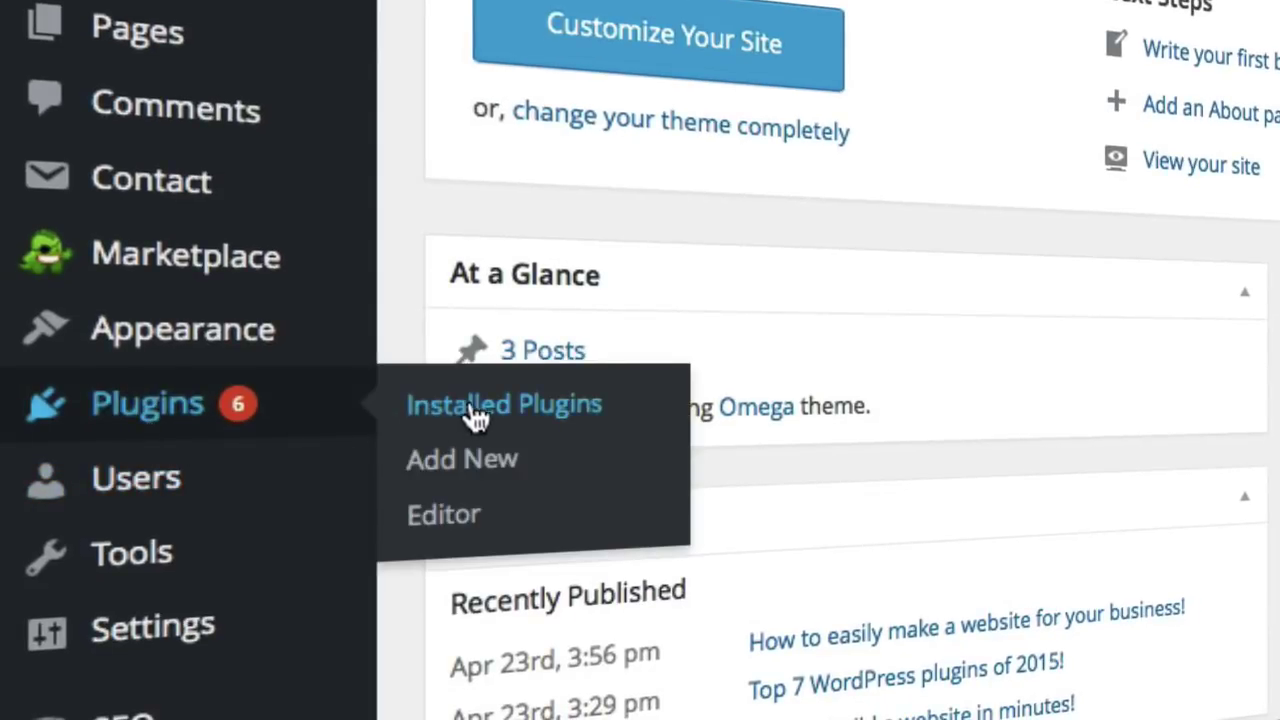
left_click(521, 475)
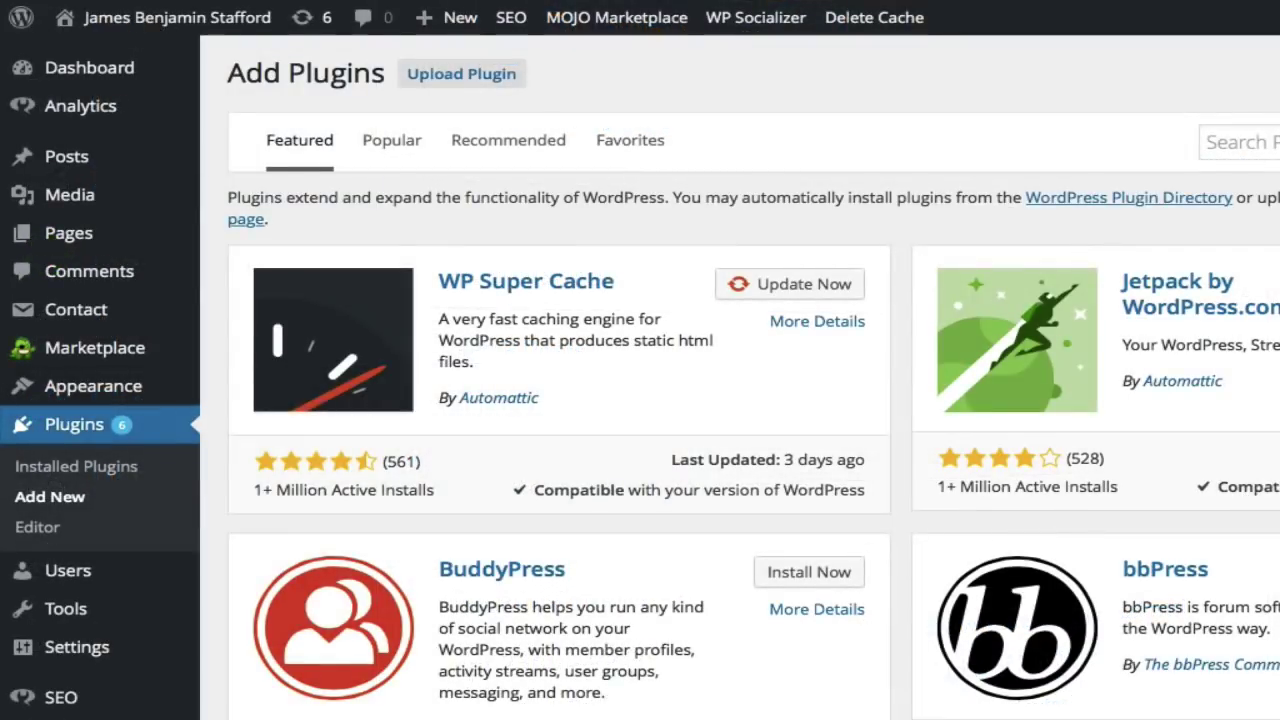
scroll(640, 400, "down", 3)
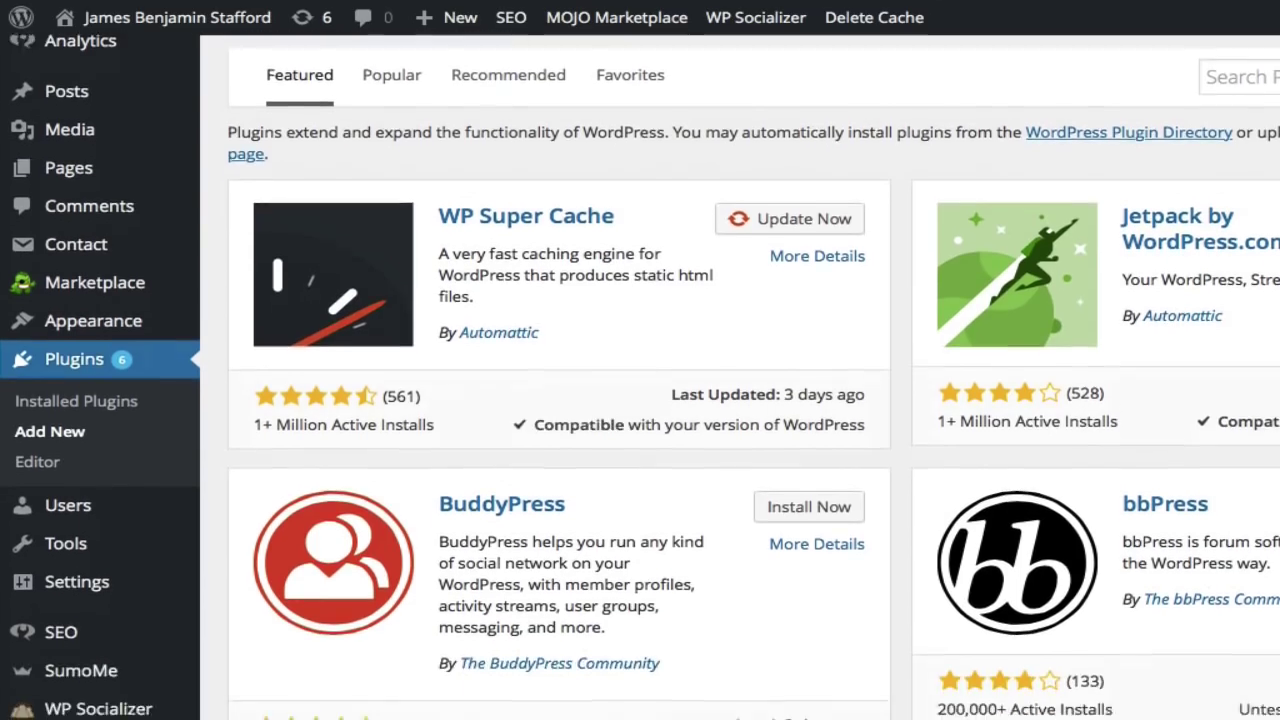
scroll(640, 400, "down", 4)
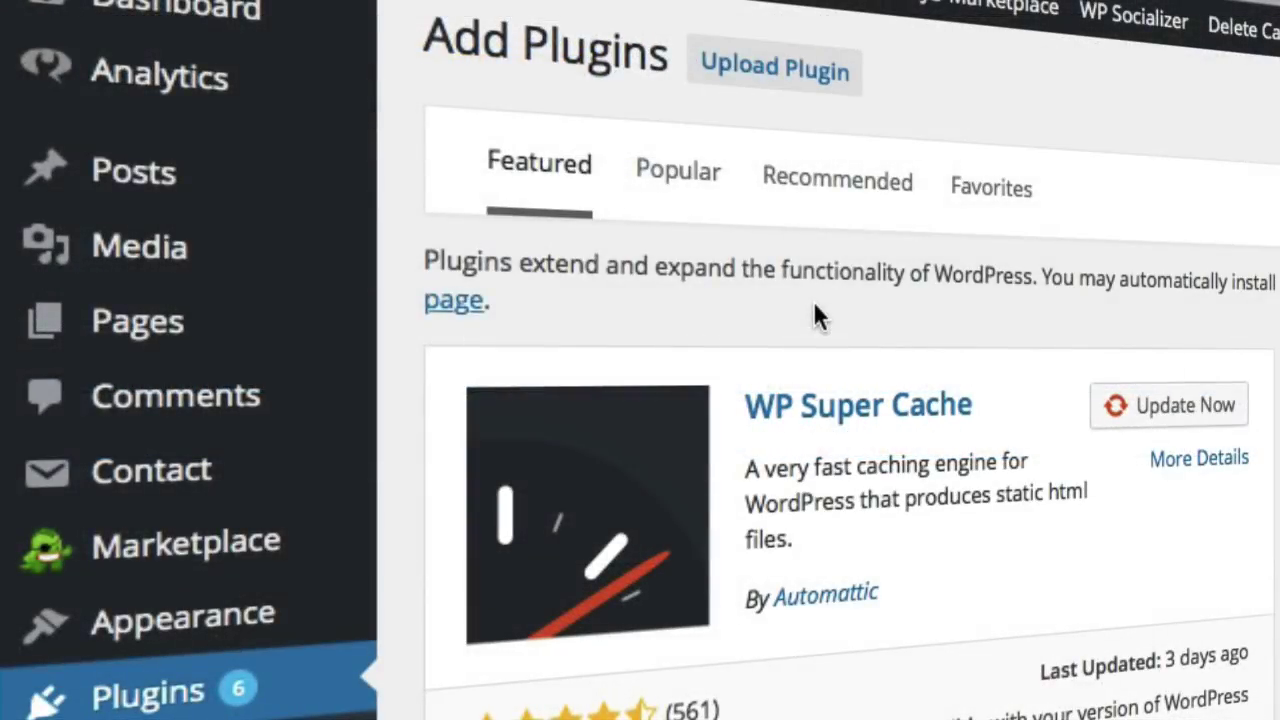
left_click(678, 200)
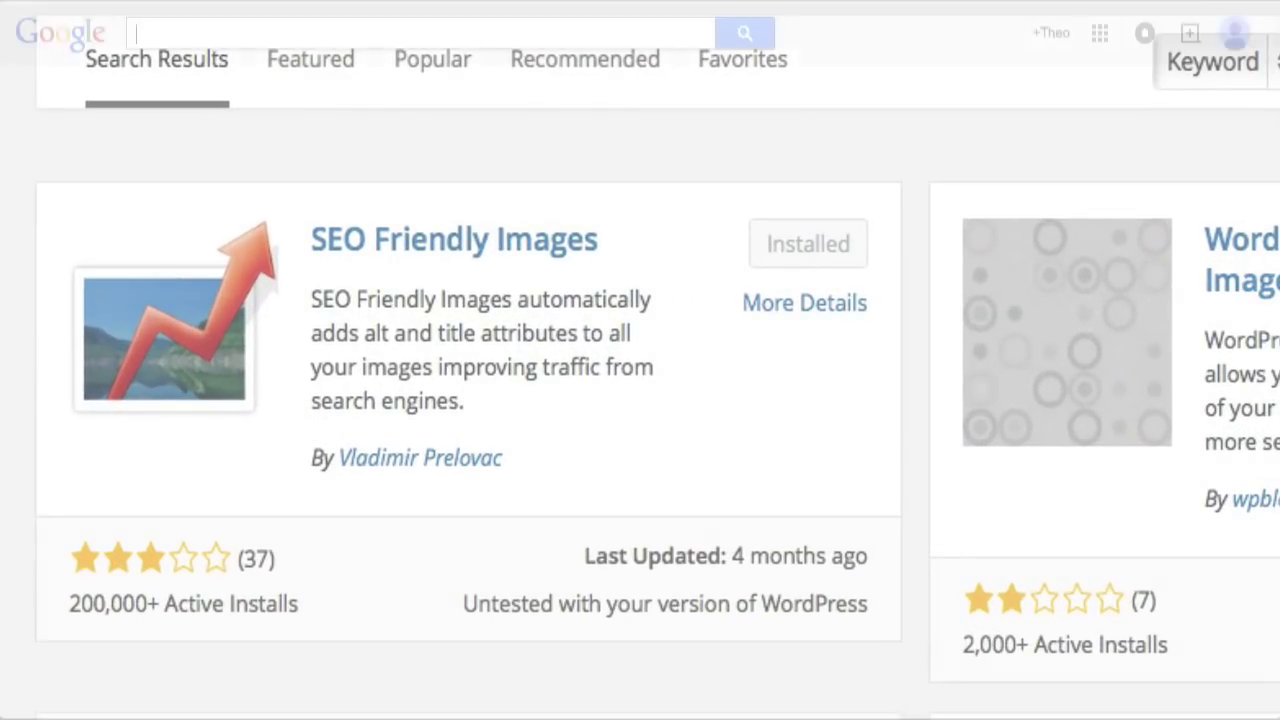
Search Google Images for 'serenescape' and browse the site's images in the results
type("serenescape")
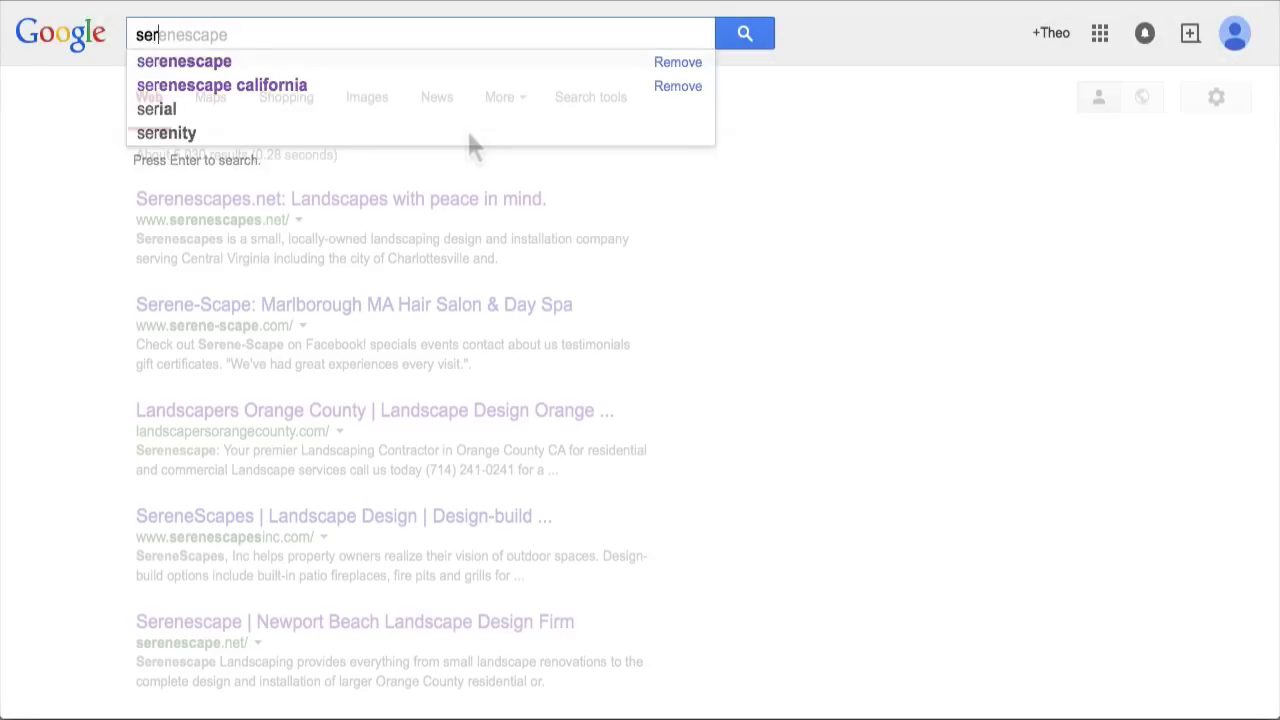
key("Return")
left_click(365, 97)
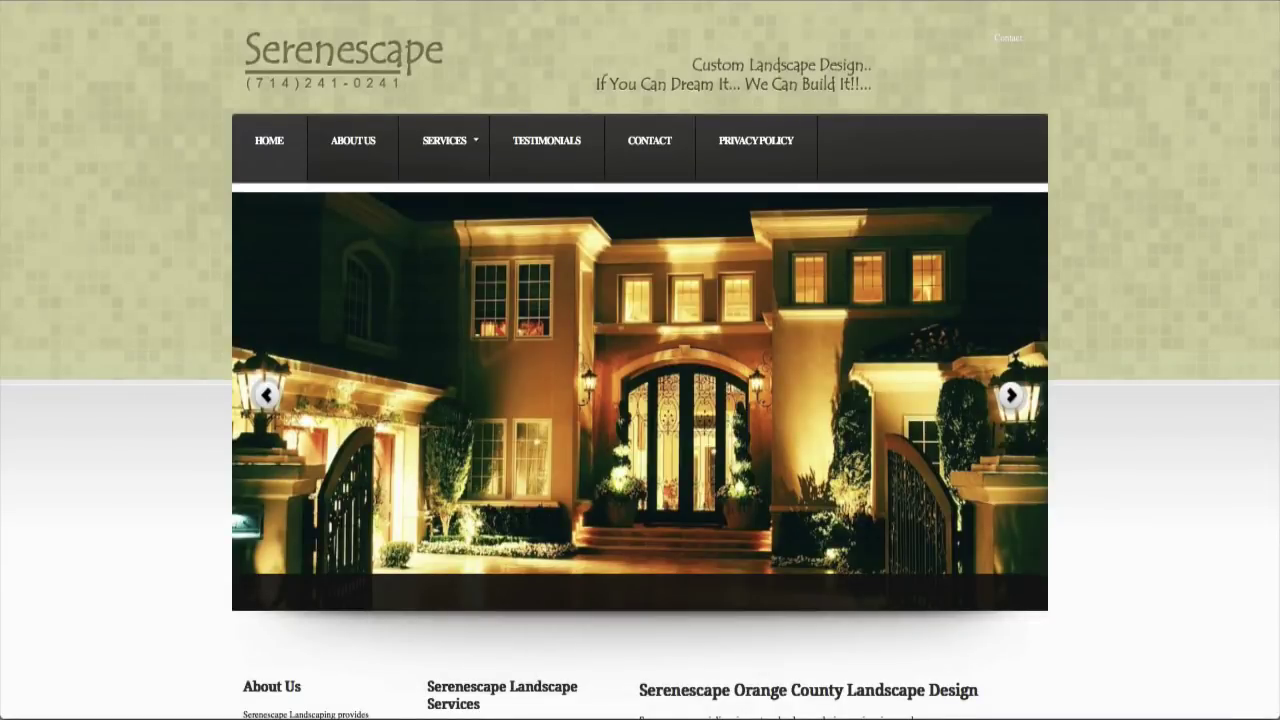
scroll(640, 360, "down", 2)
scroll(640, 360, "down", 4)
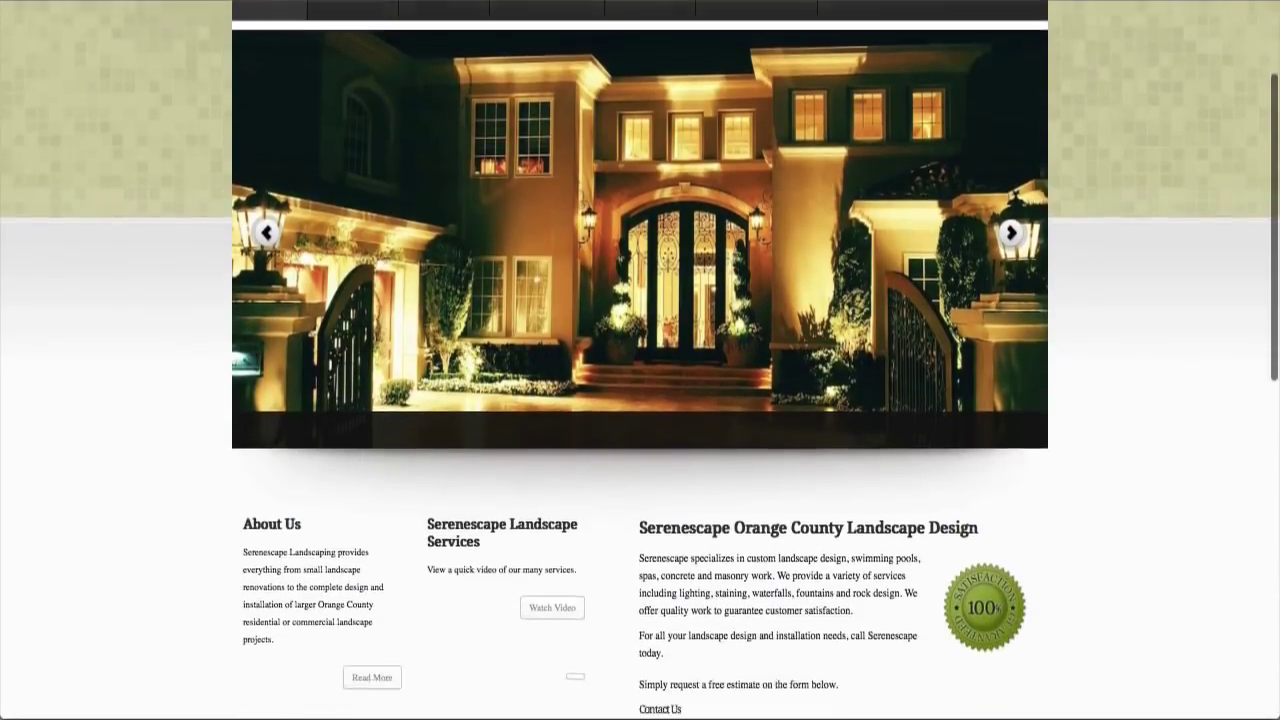
scroll(640, 360, "up", 3)
scroll(640, 360, "up", 1)
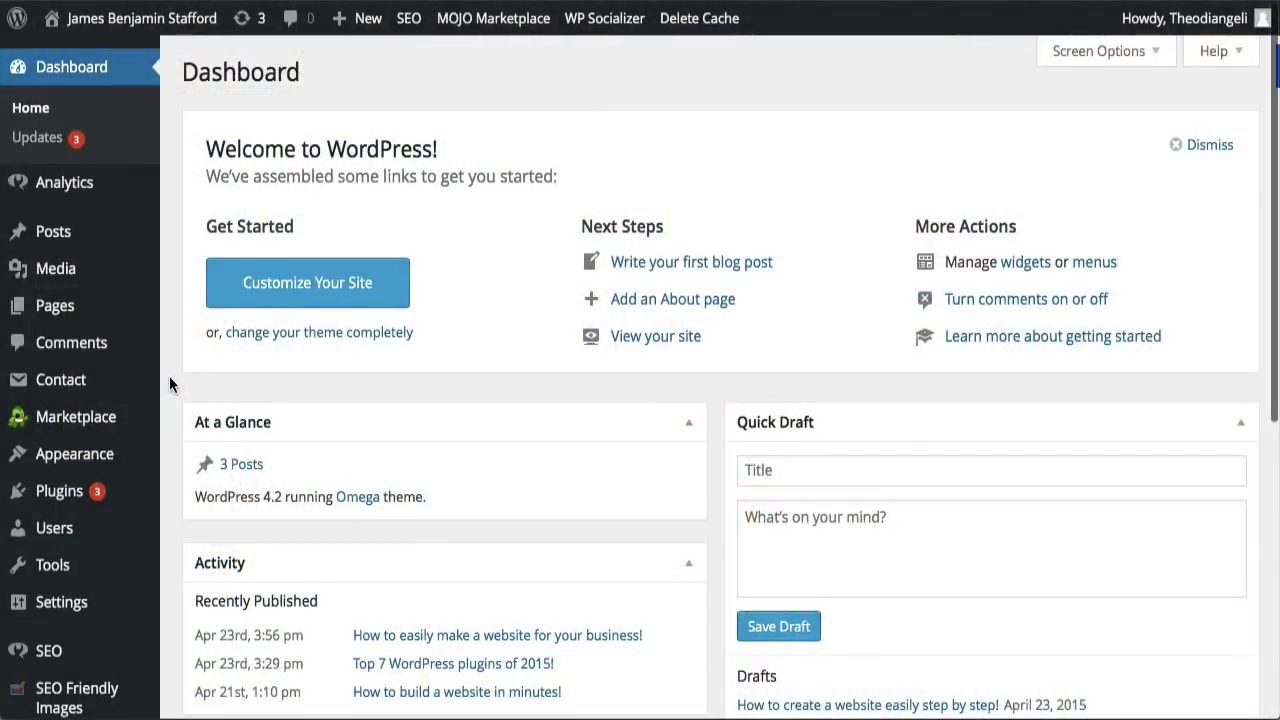
Open the SEO Friendly Images plugin's settings page from the dashboard
scroll(169, 377, "down", 3)
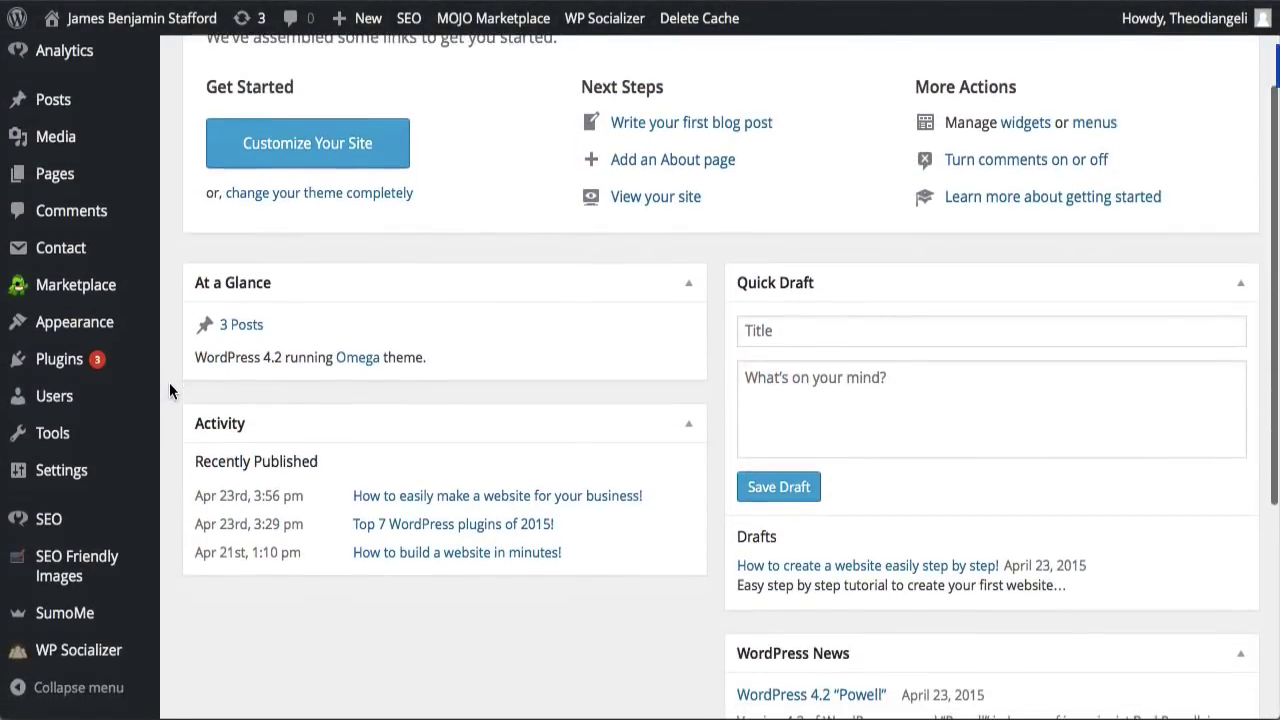
mouse_move(150, 566)
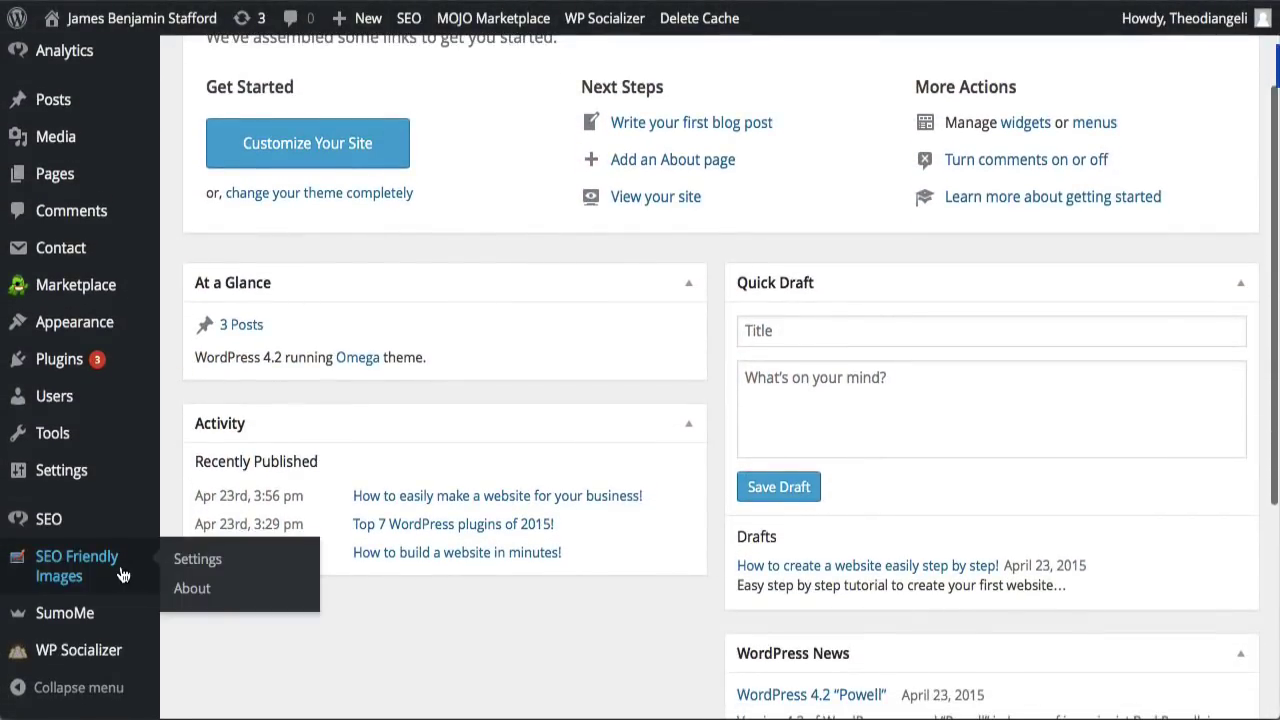
left_click(197, 561)
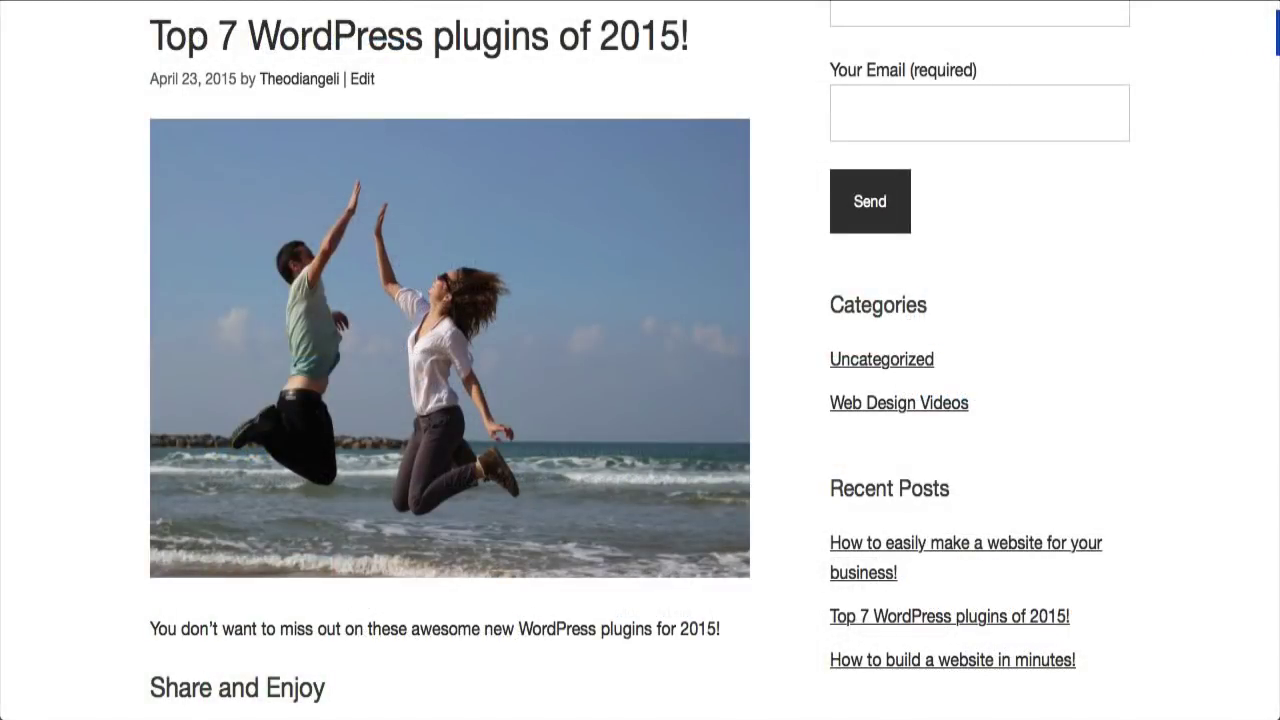
Scroll to the post's Share and Enjoy icons, then bring up WP Socializer in the sidebar
scroll(640, 360, "down", 5)
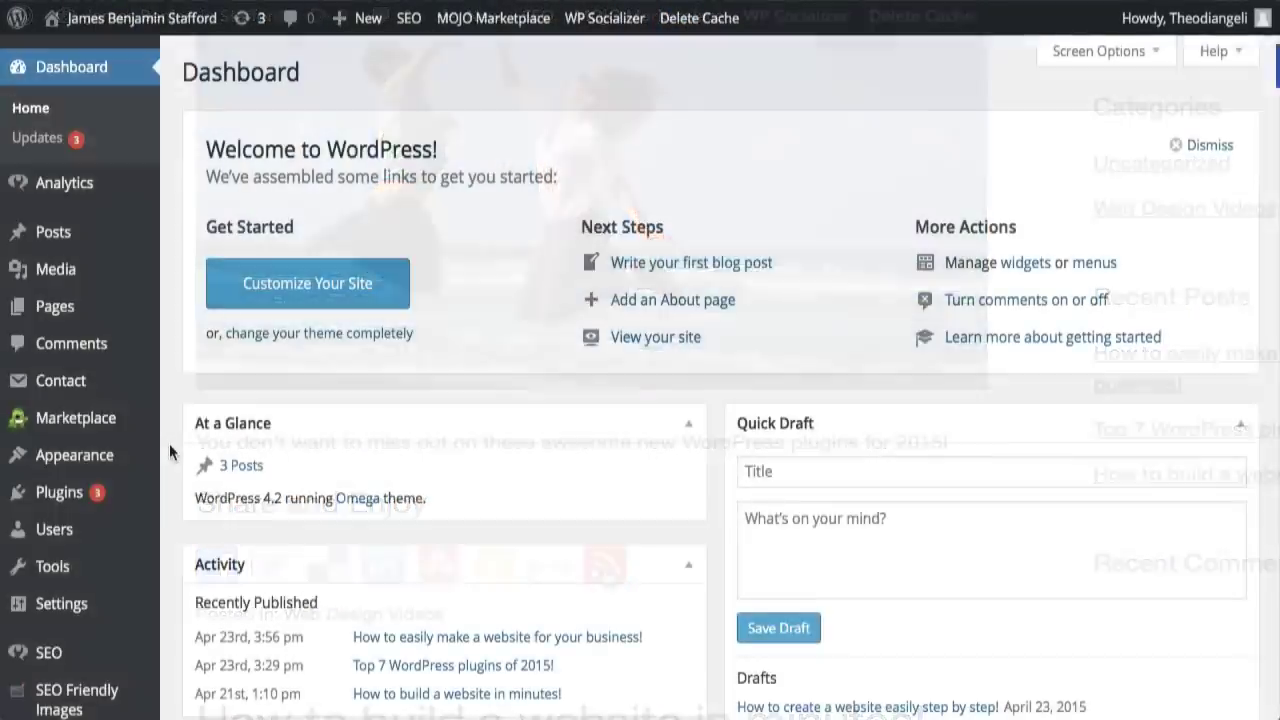
scroll(169, 443, "down", 3)
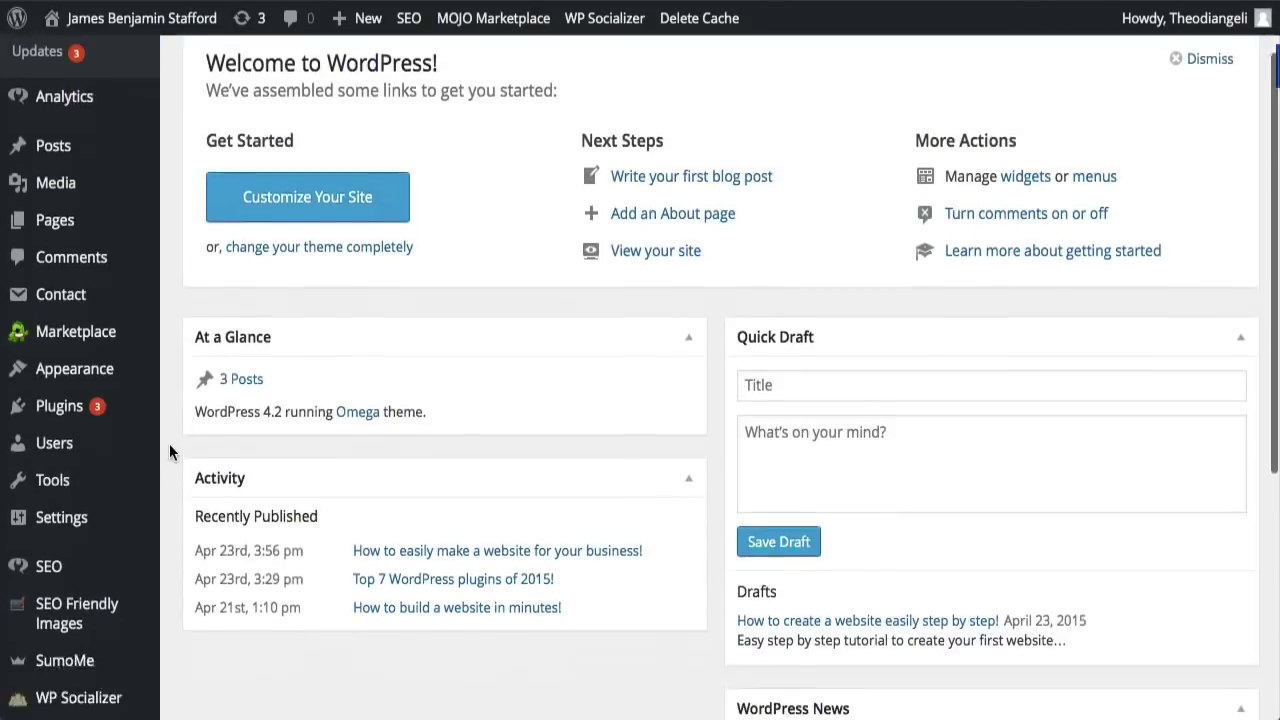
mouse_move(100, 660)
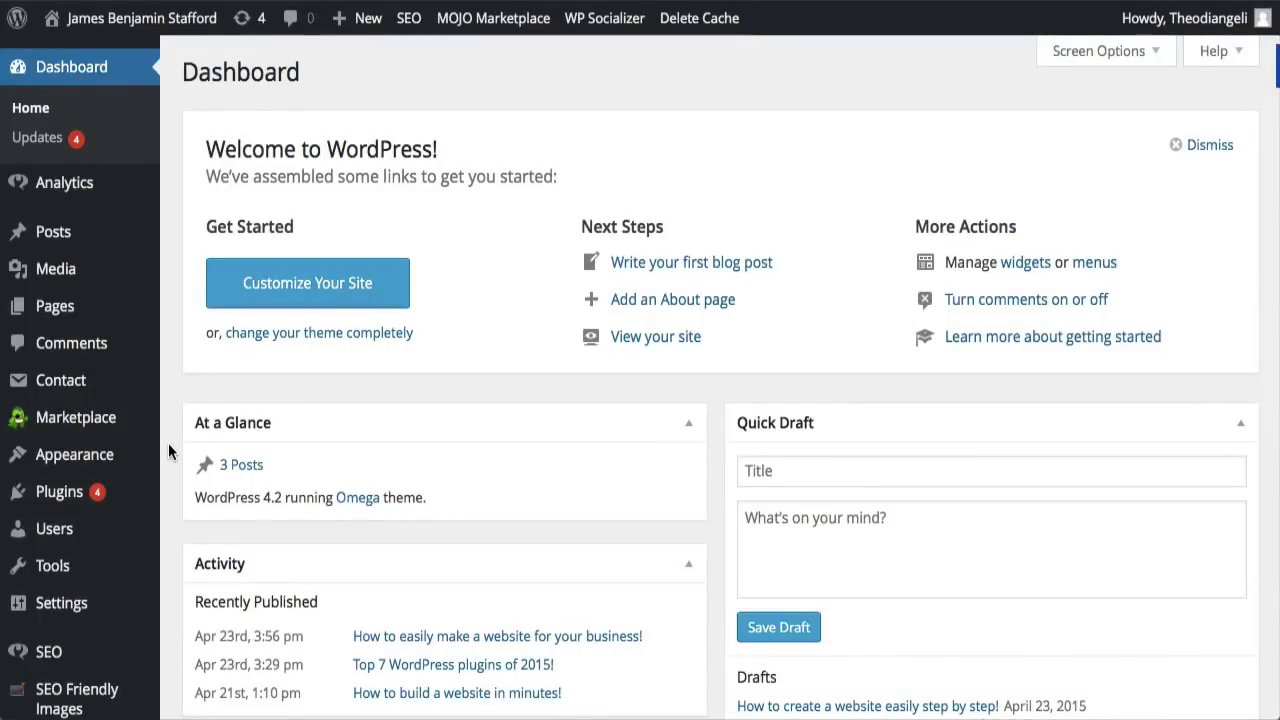
Open the contact forms list, then enter a test person's name and e-mail in the subscribe form
left_click(118, 388)
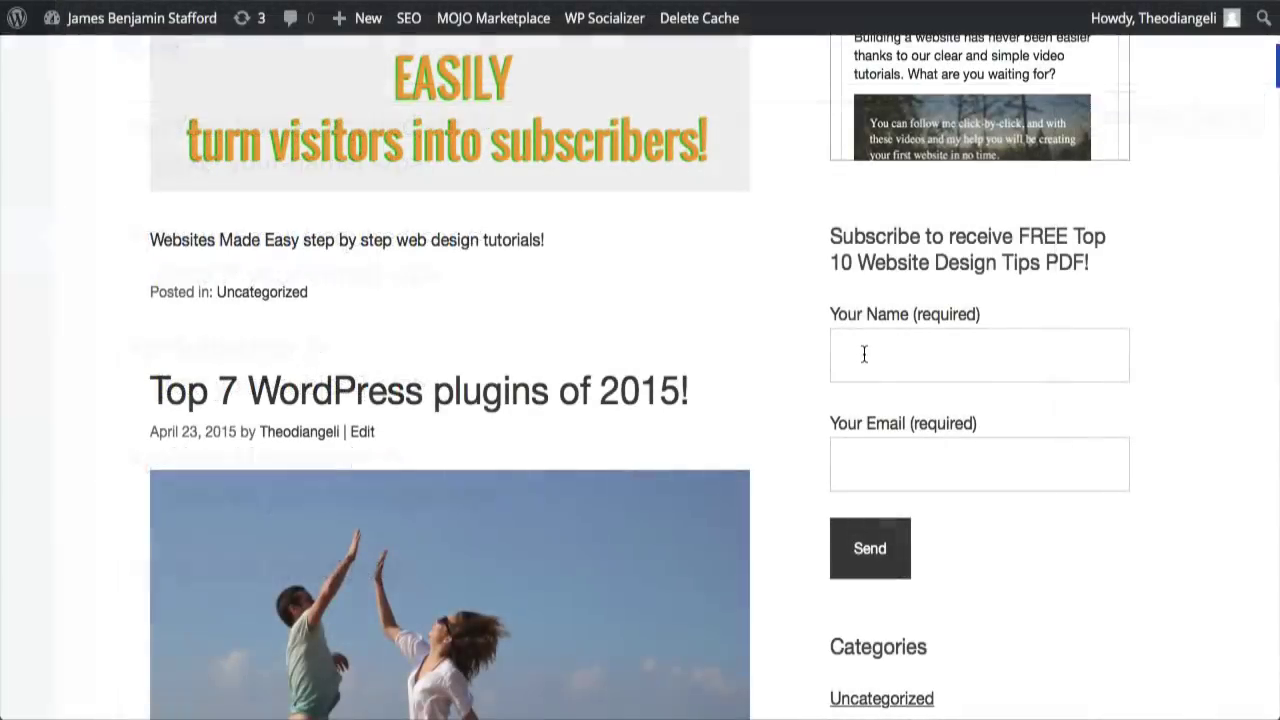
left_click(865, 348)
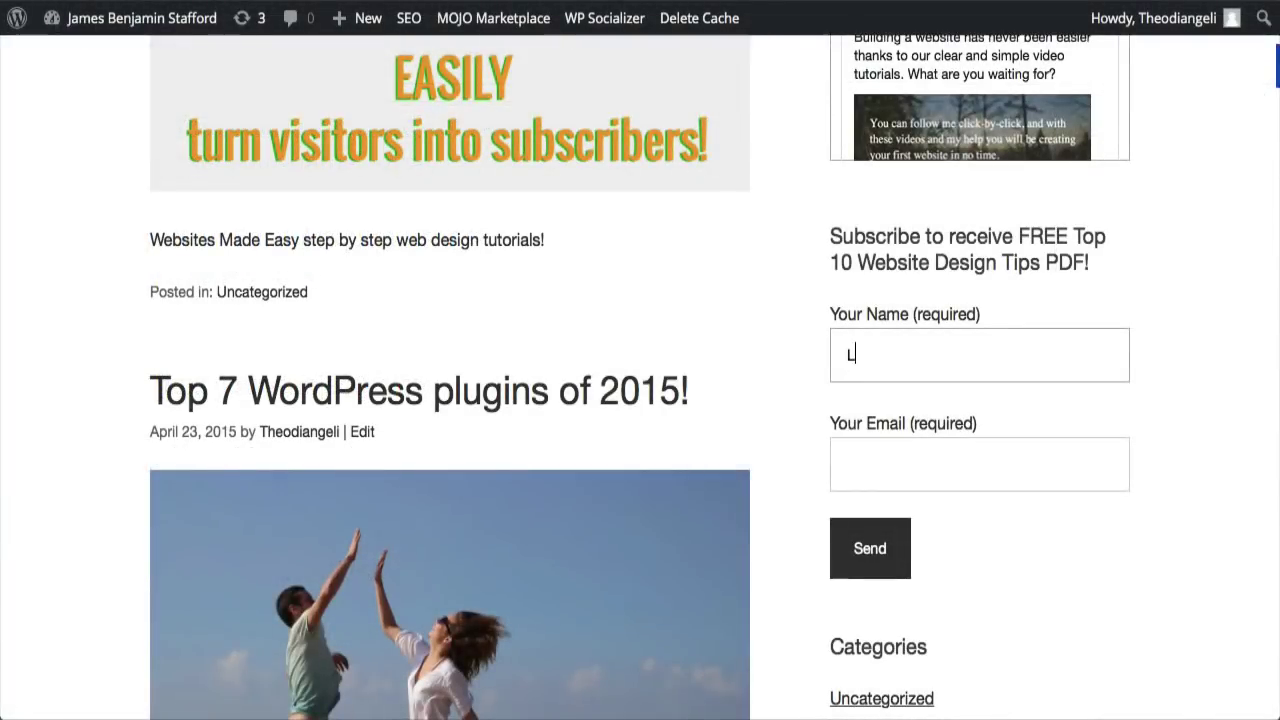
type("Luke Smith")
left_click(837, 462)
type("lu")
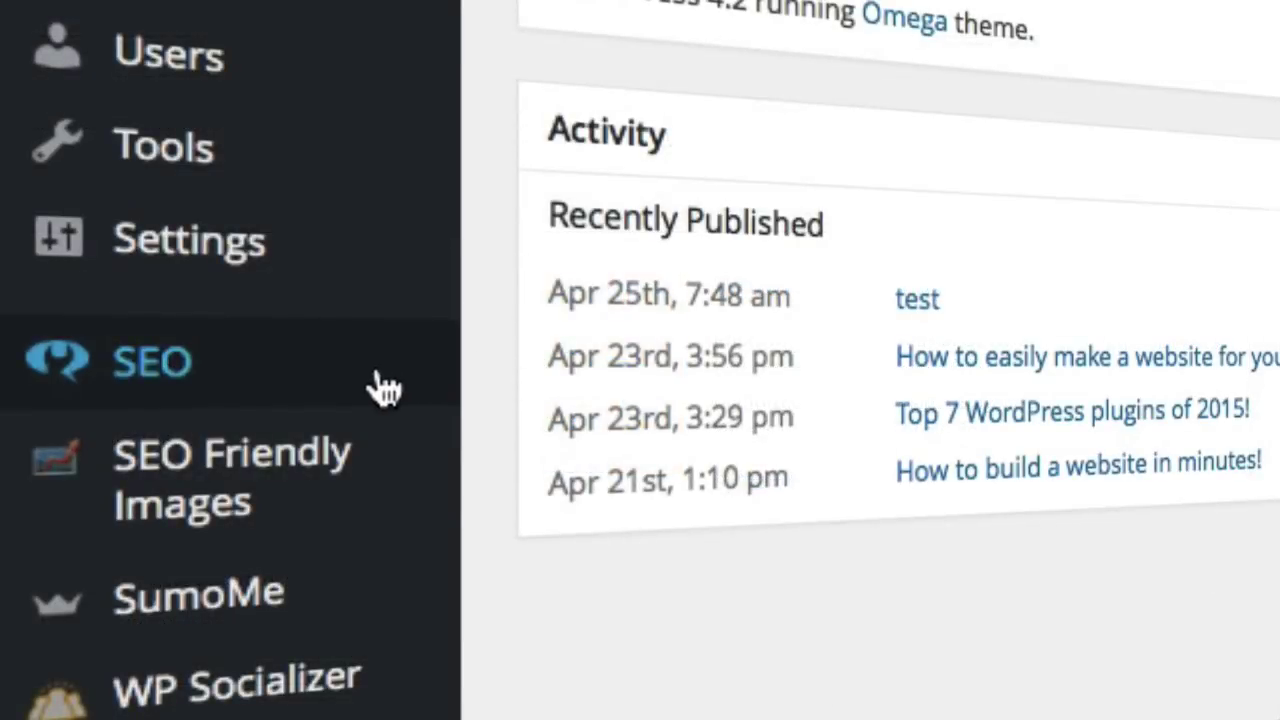
Open the draft post 'How to create a website easily step by step!' to its Yoast SEO box
mouse_move(385, 388)
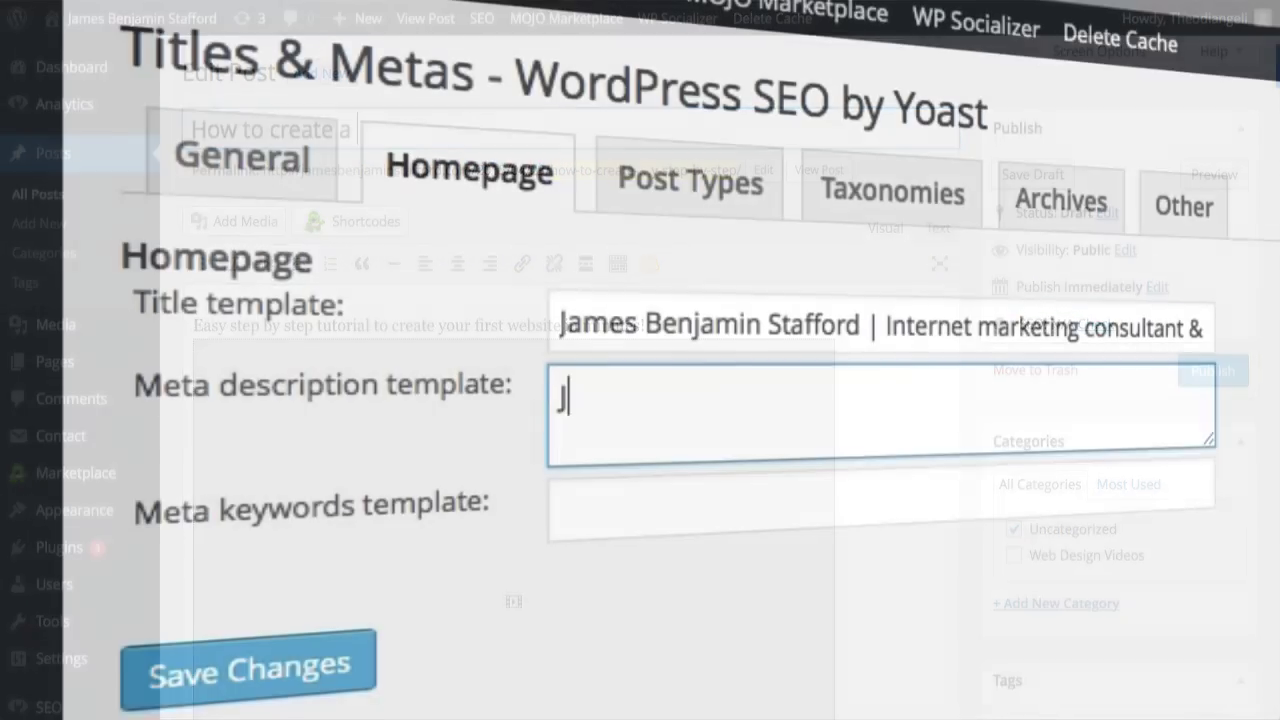
type("ame")
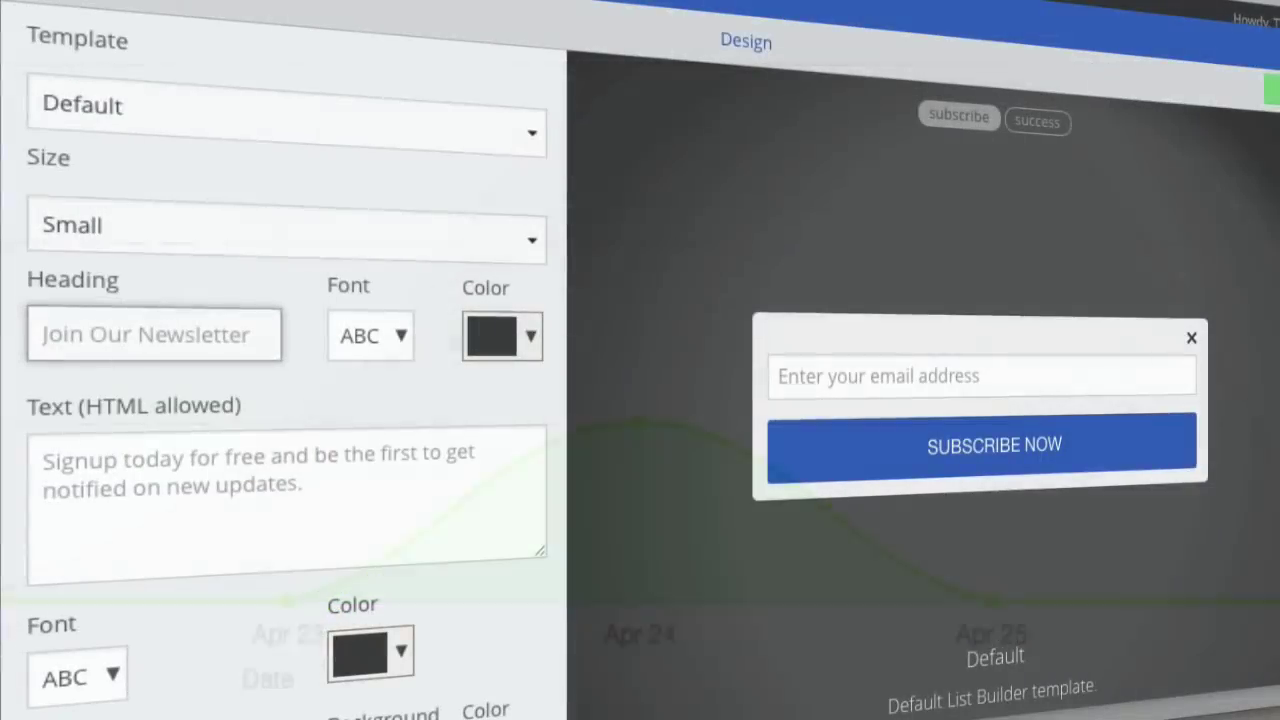
Edit the SumoMe popup's Design heading and body text, then submit a test subscription
type("Subscribe for a FREE Website PDF!")
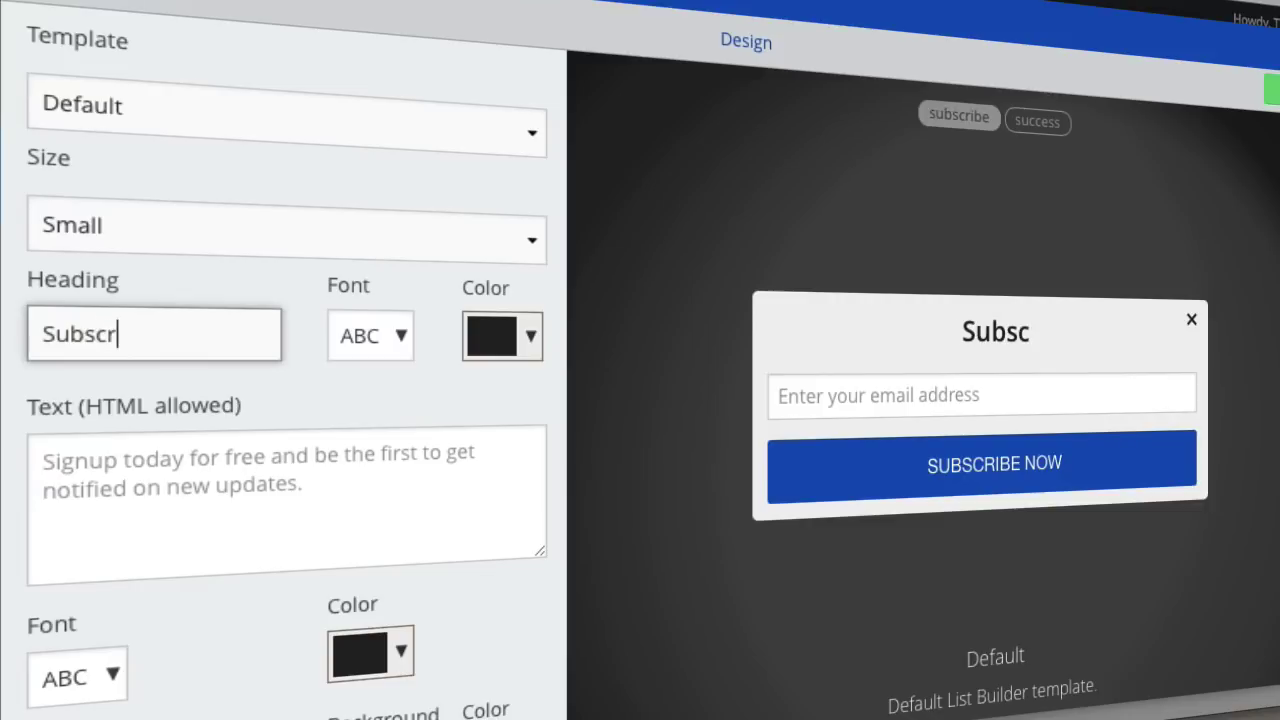
left_click(60, 461)
type("Sig")
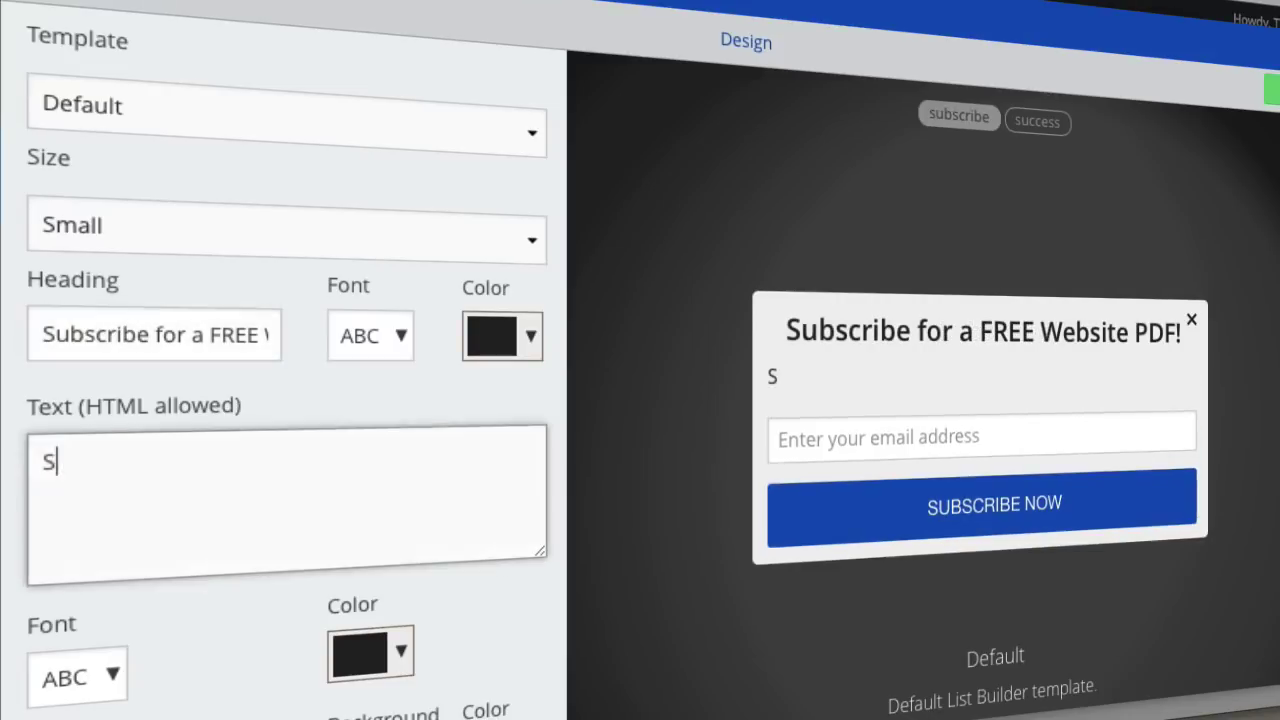
type("nup")
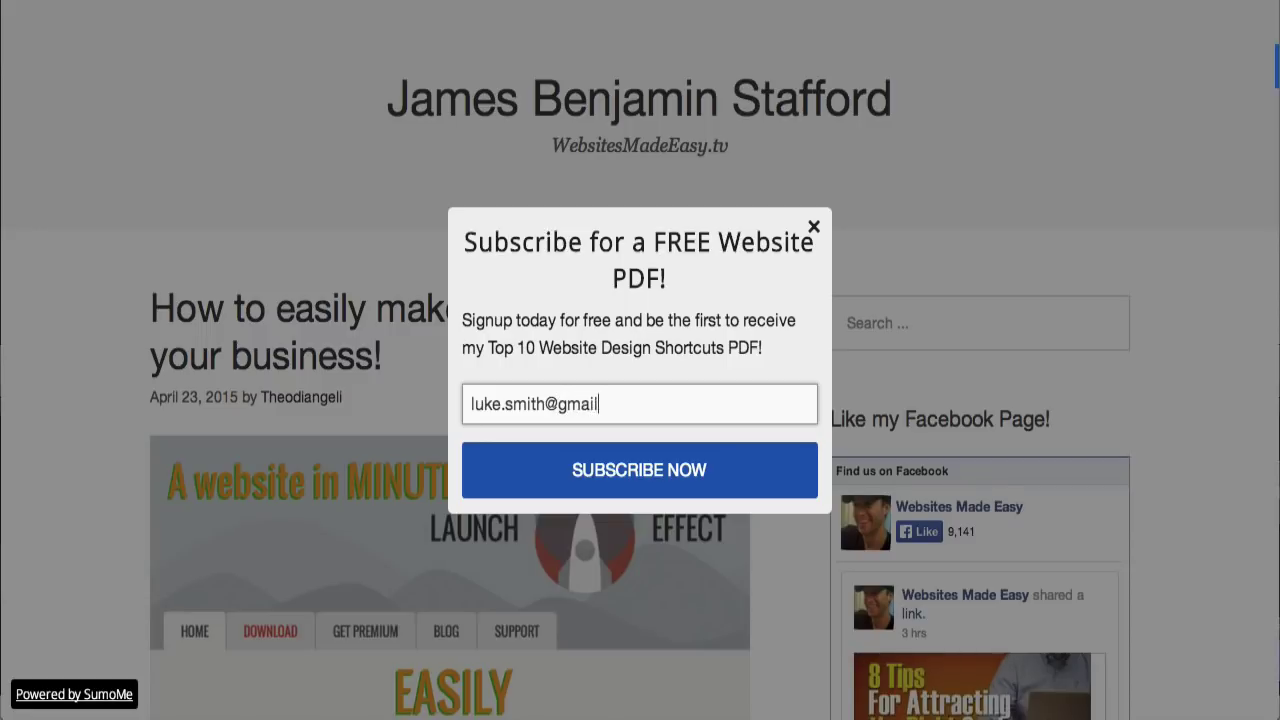
left_click(634, 479)
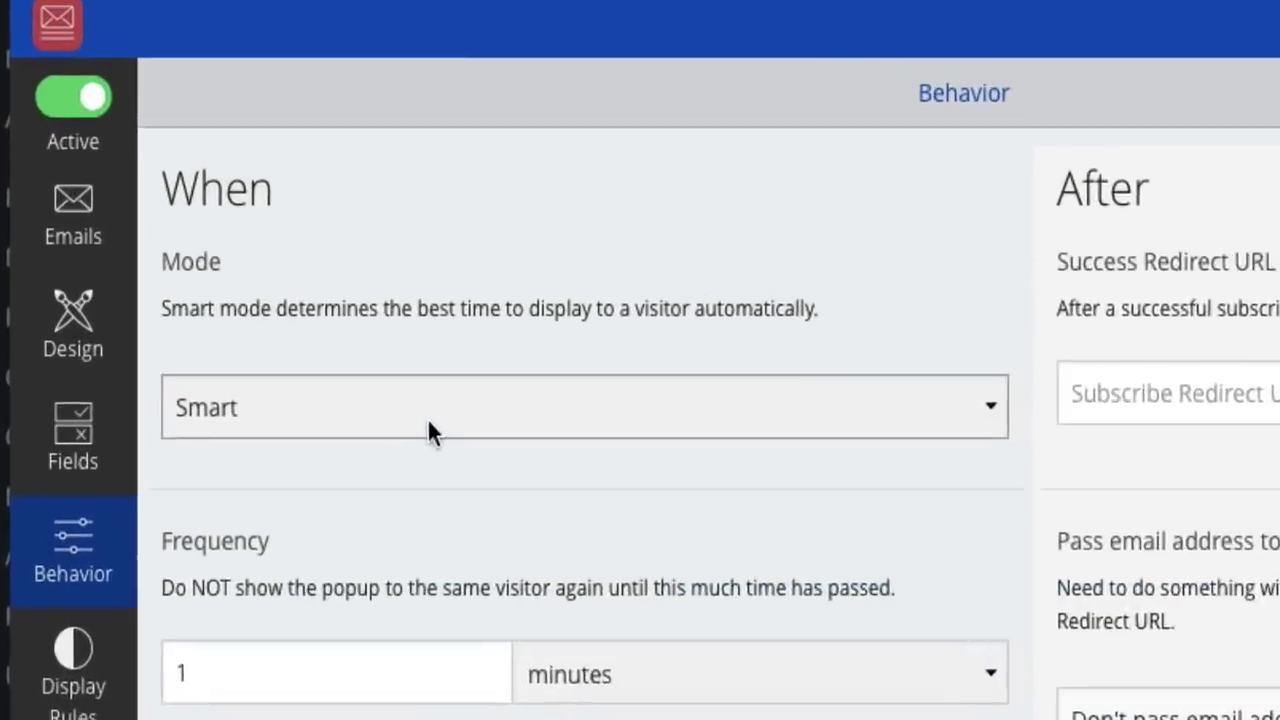
left_click(428, 421)
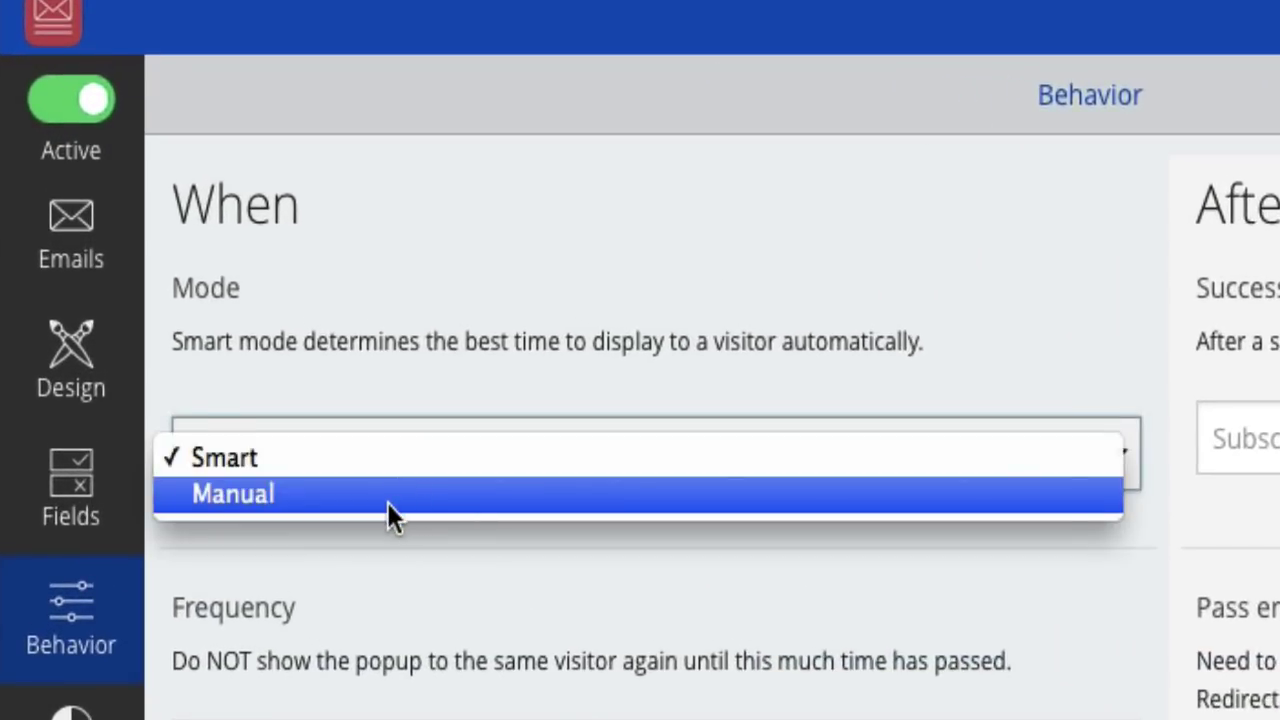
left_click(350, 446)
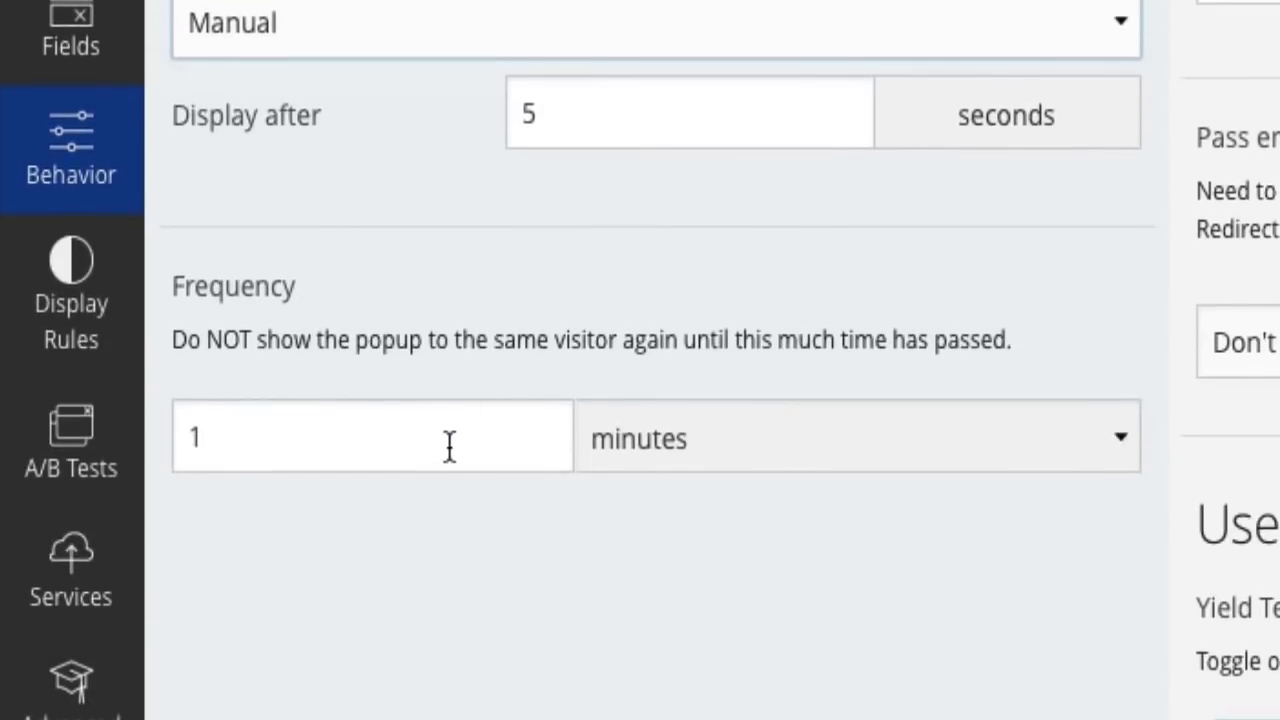
left_click(654, 443)
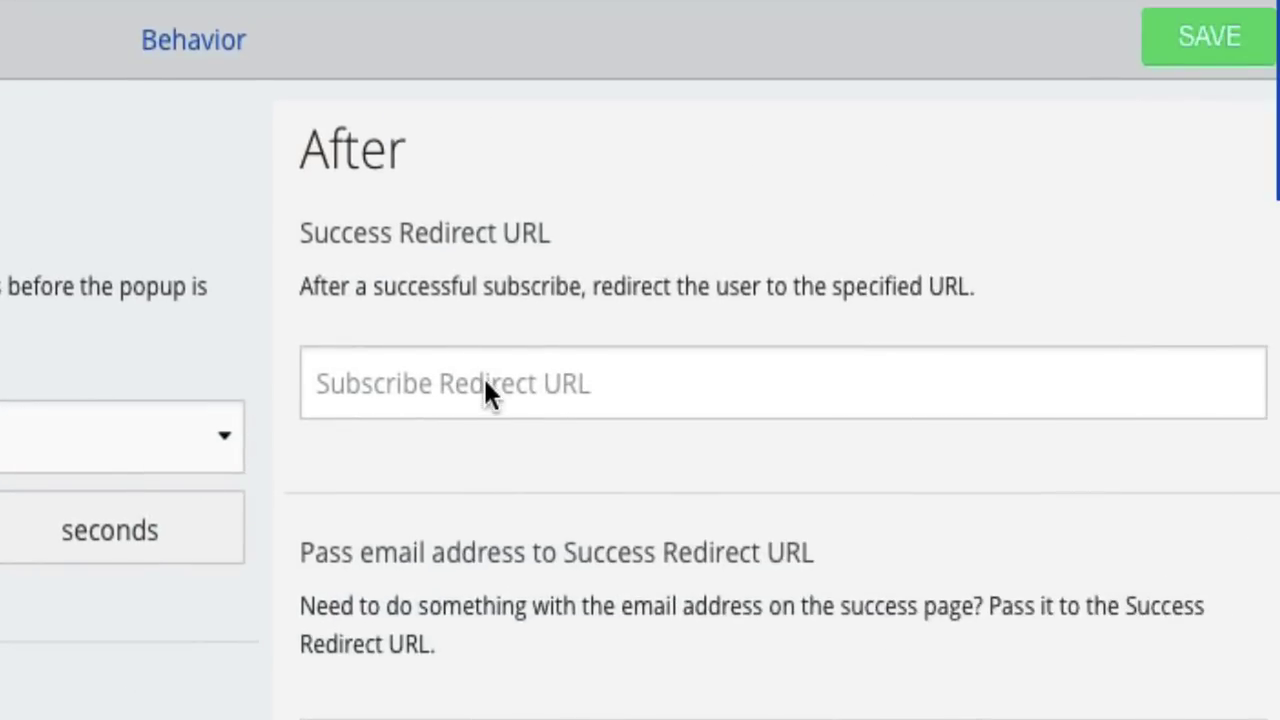
left_click(485, 382)
type("www.websitesmadeeasy.tv")
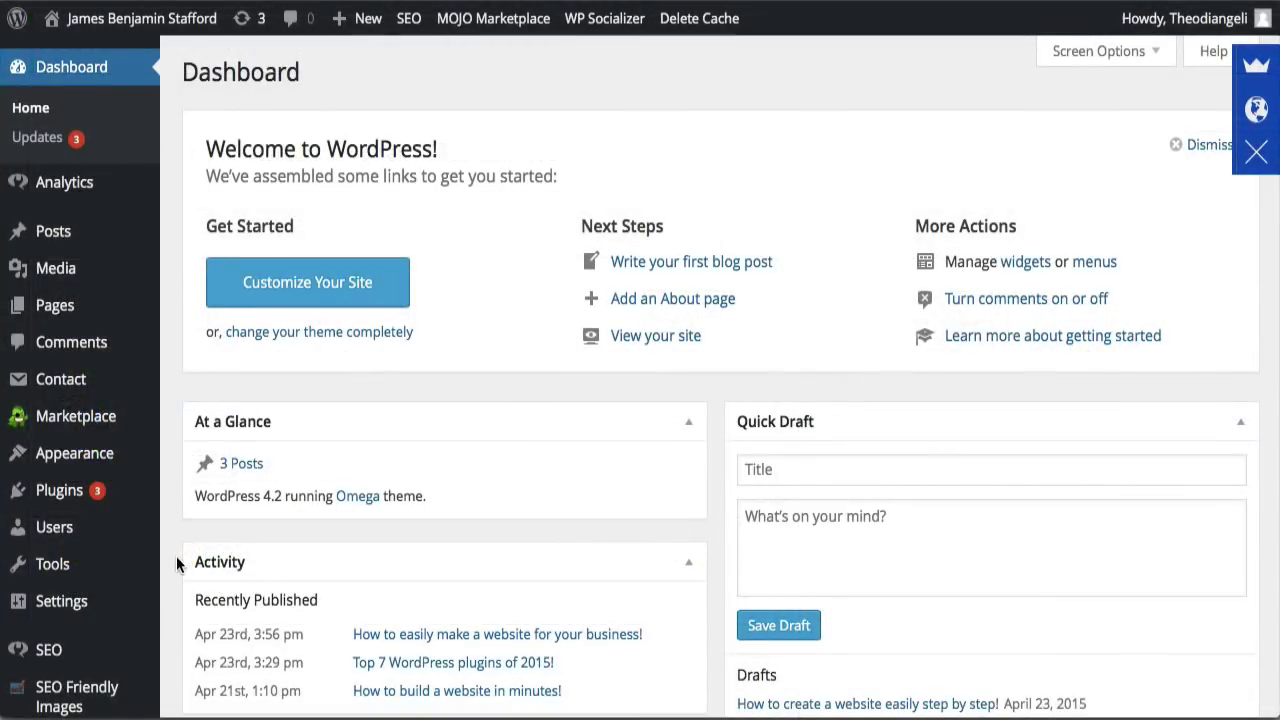
Open Settings > XML Sitemap and review its options, e.g. Daily for Homepage, Monthly for Posts
mouse_move(126, 612)
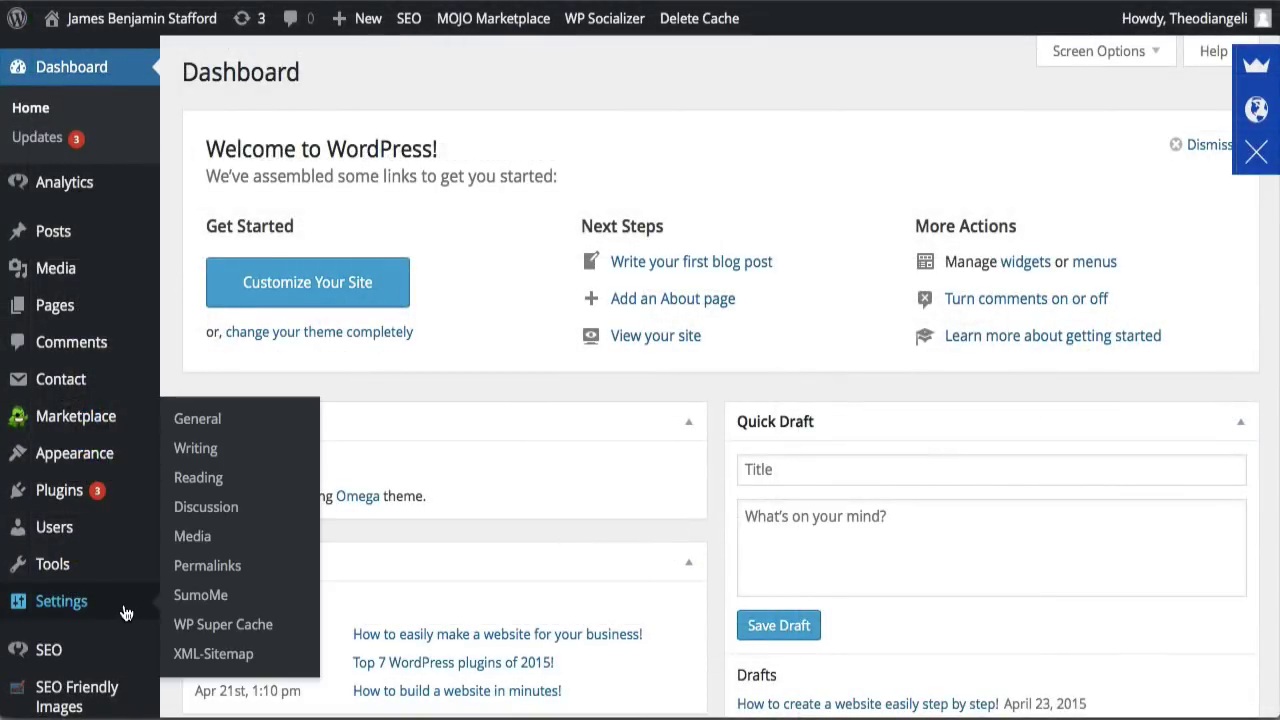
left_click(203, 655)
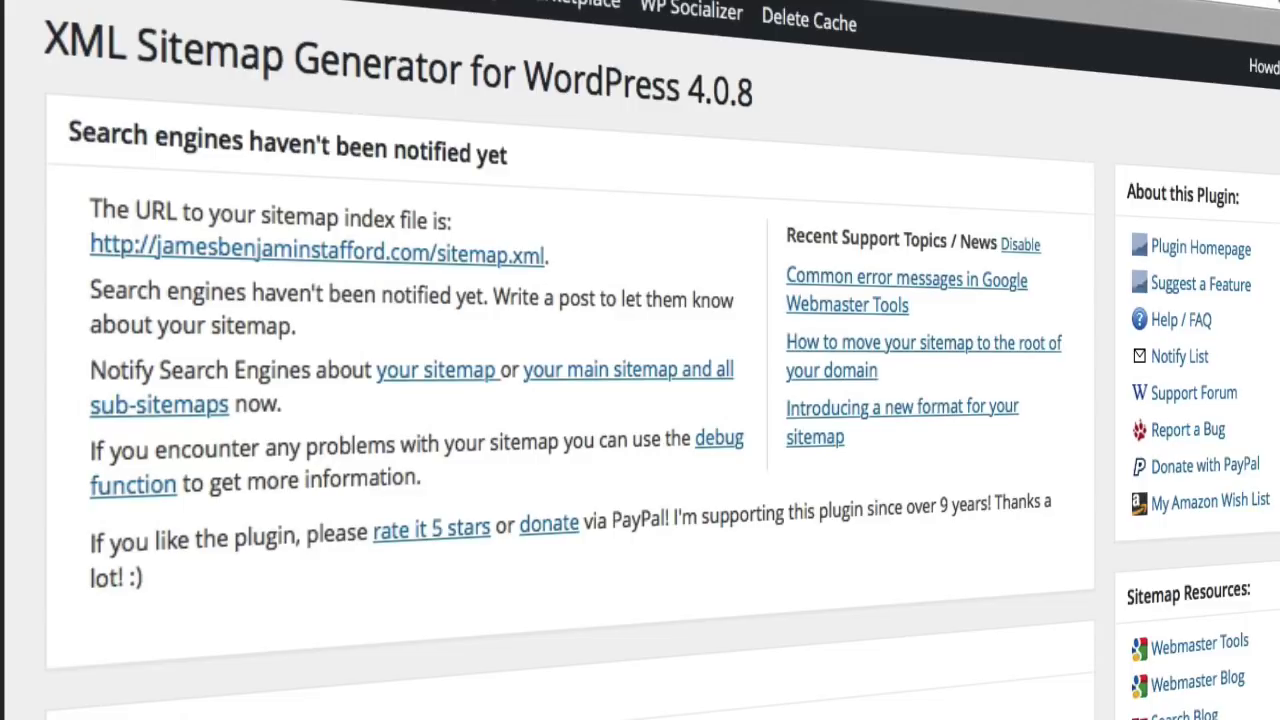
scroll(640, 400, "down", 5)
scroll(640, 400, "down", 4)
scroll(640, 400, "down", 3)
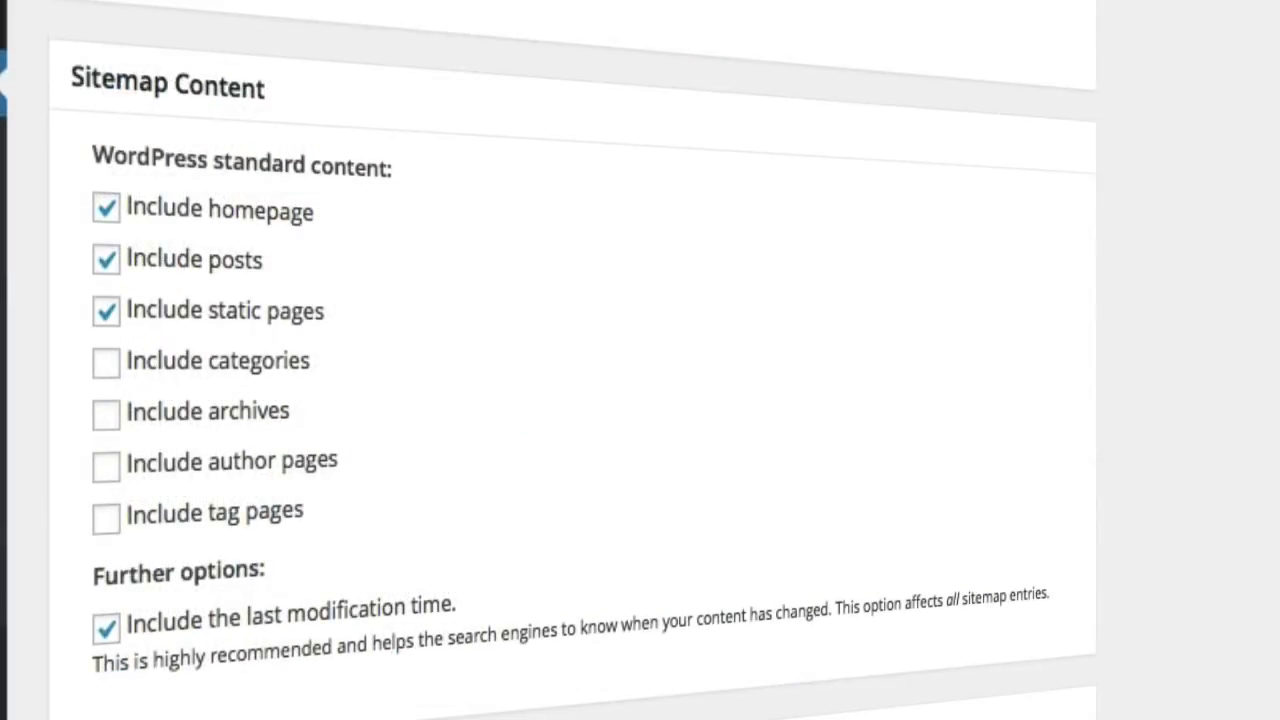
scroll(580, 400, "down", 8)
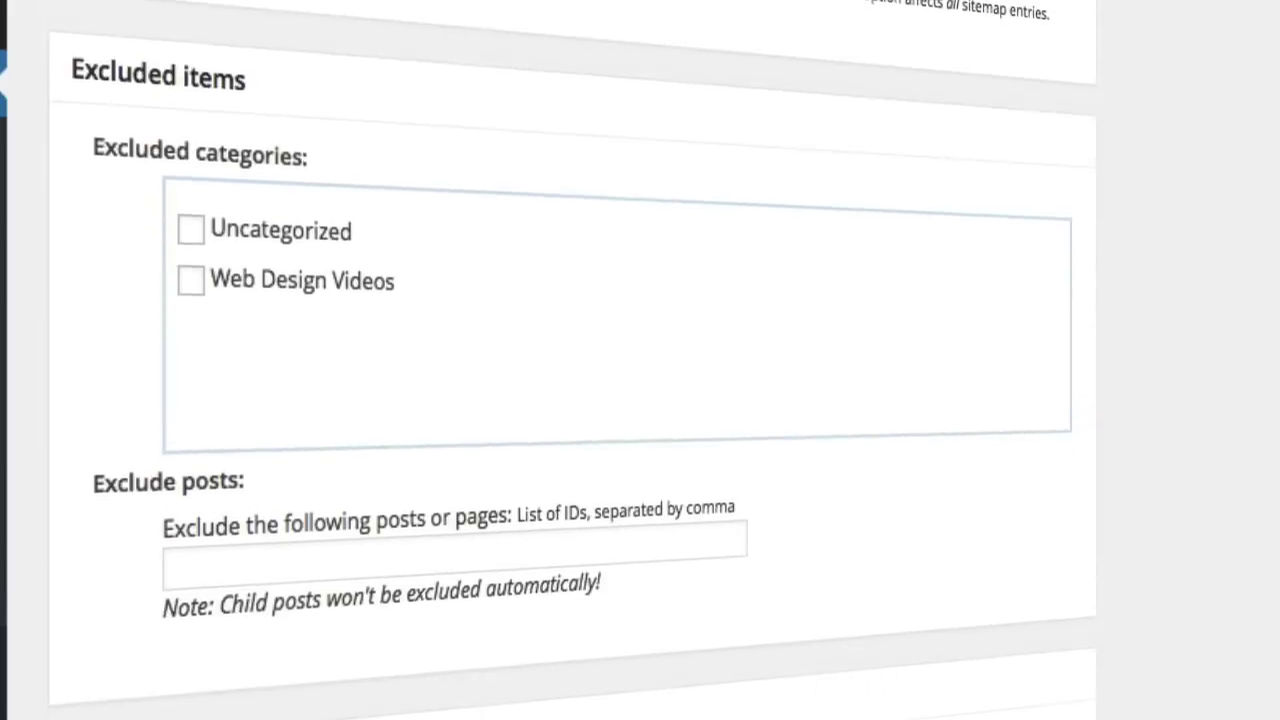
scroll(580, 400, "down", 7)
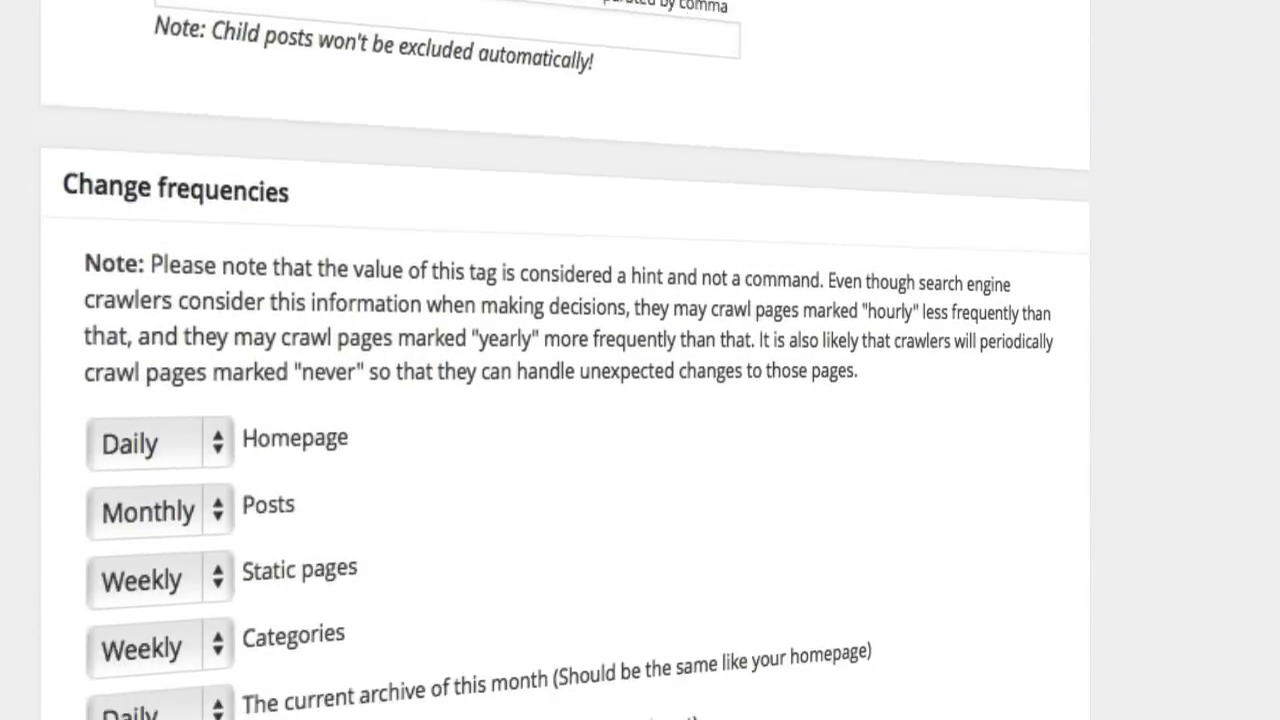